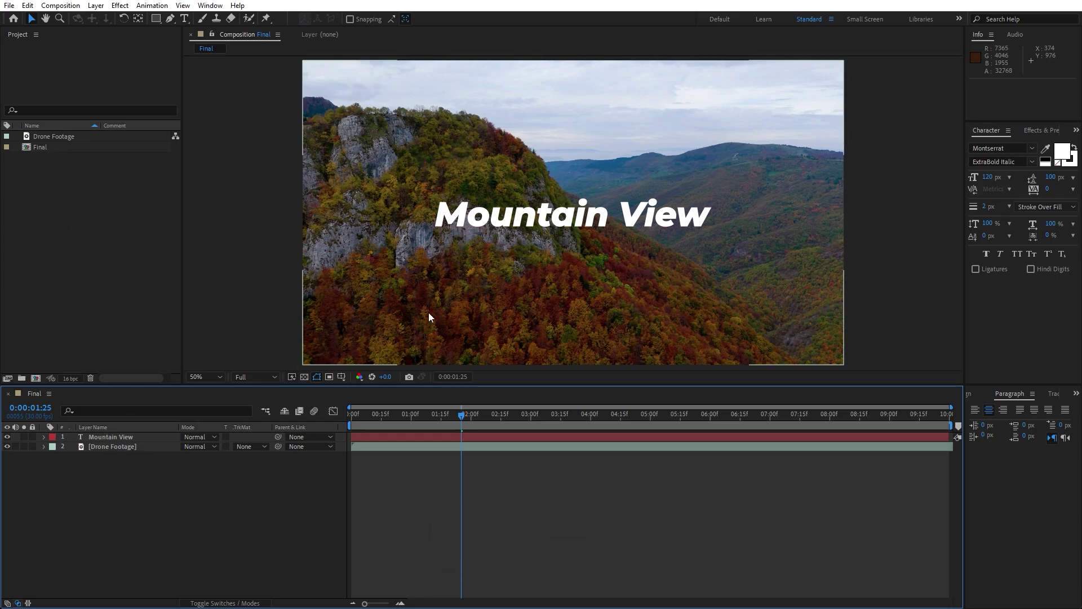
Add a text animator to the Mountain View layer with Opacity and Position properties.
click(44, 437)
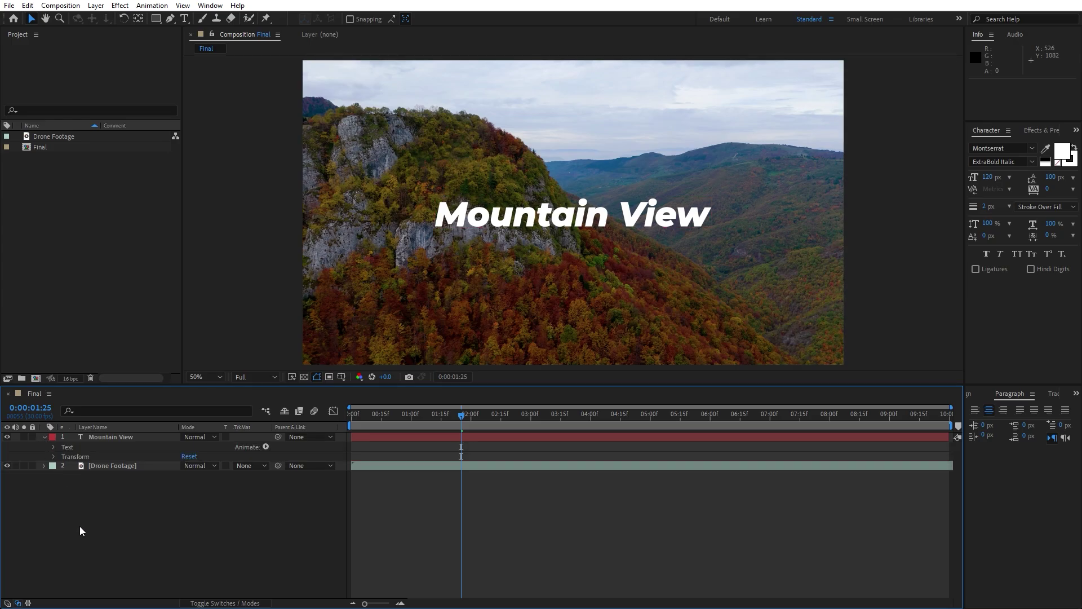
click(266, 447)
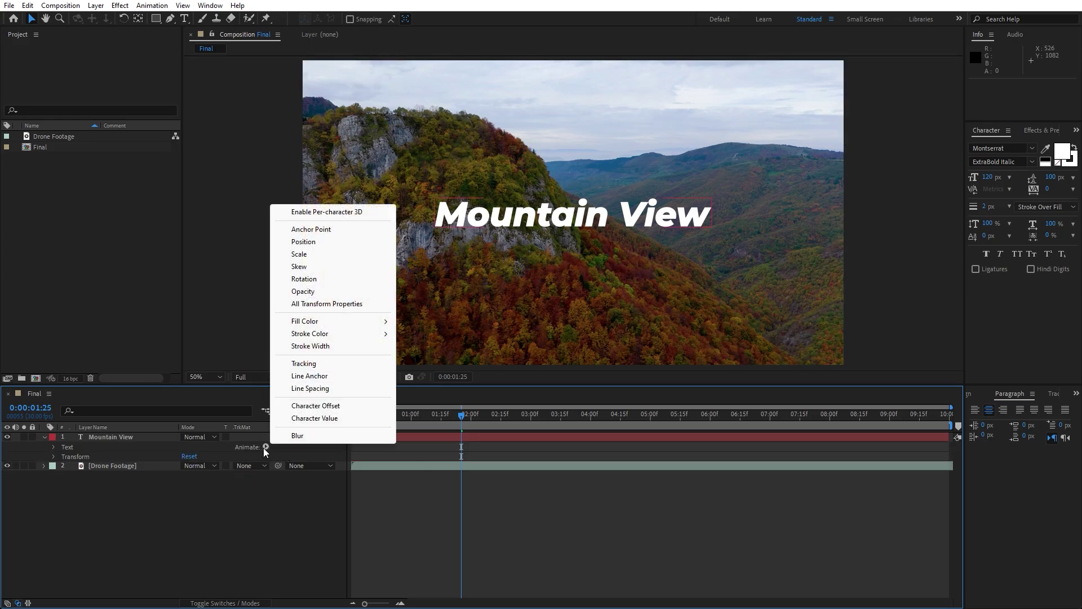
click(318, 292)
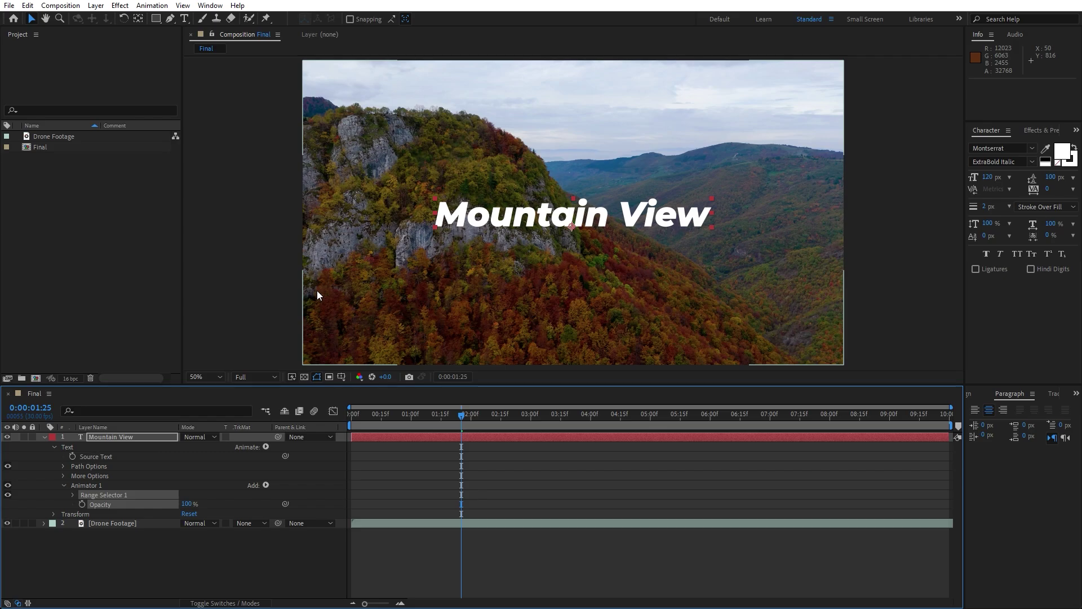
key(F2)
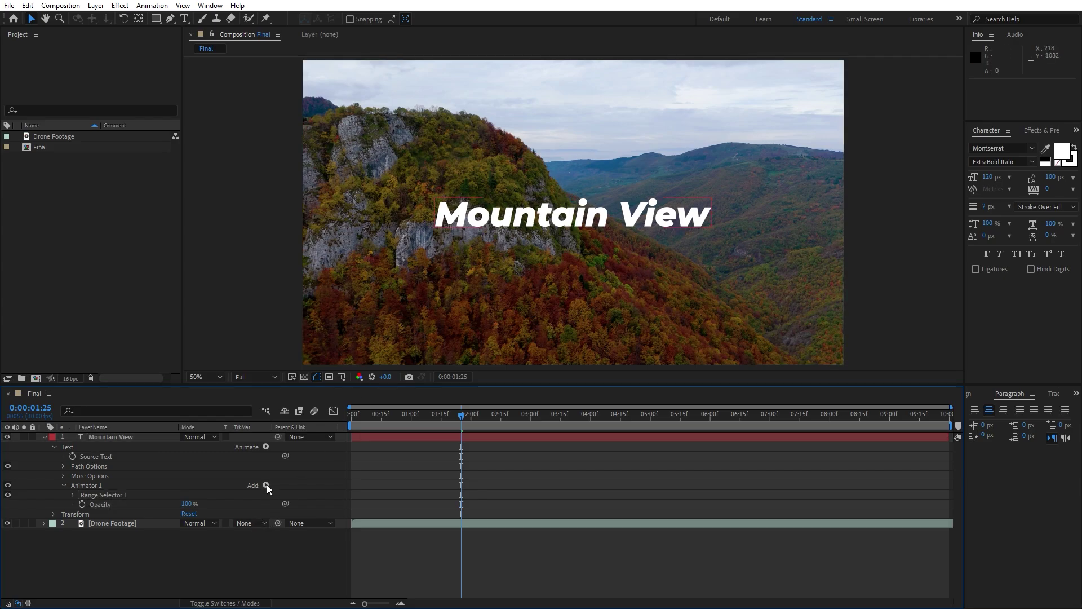
click(266, 485)
mouse_move(307, 491)
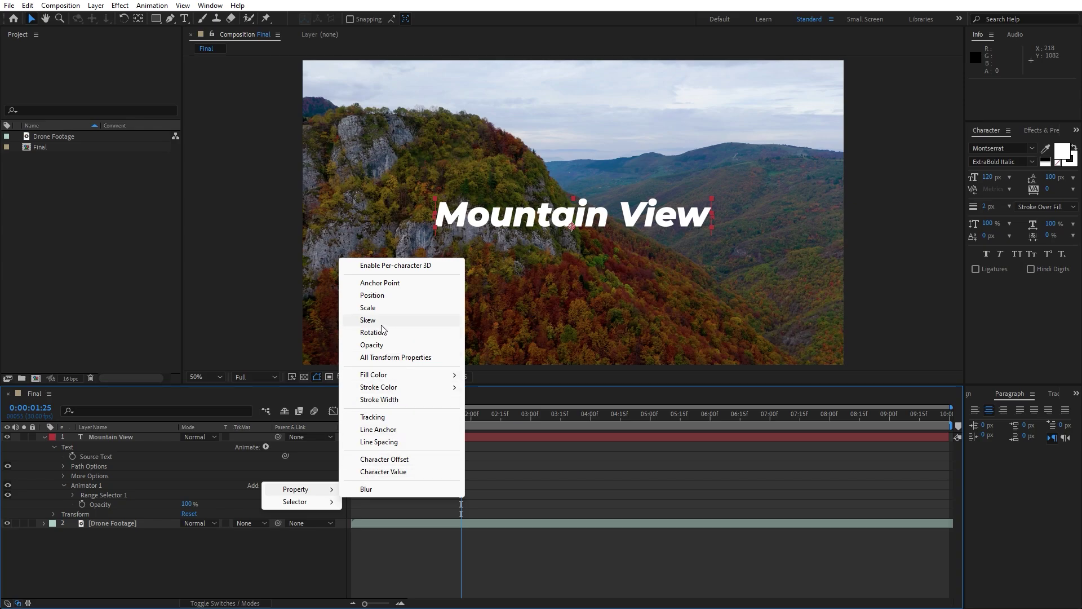
click(372, 296)
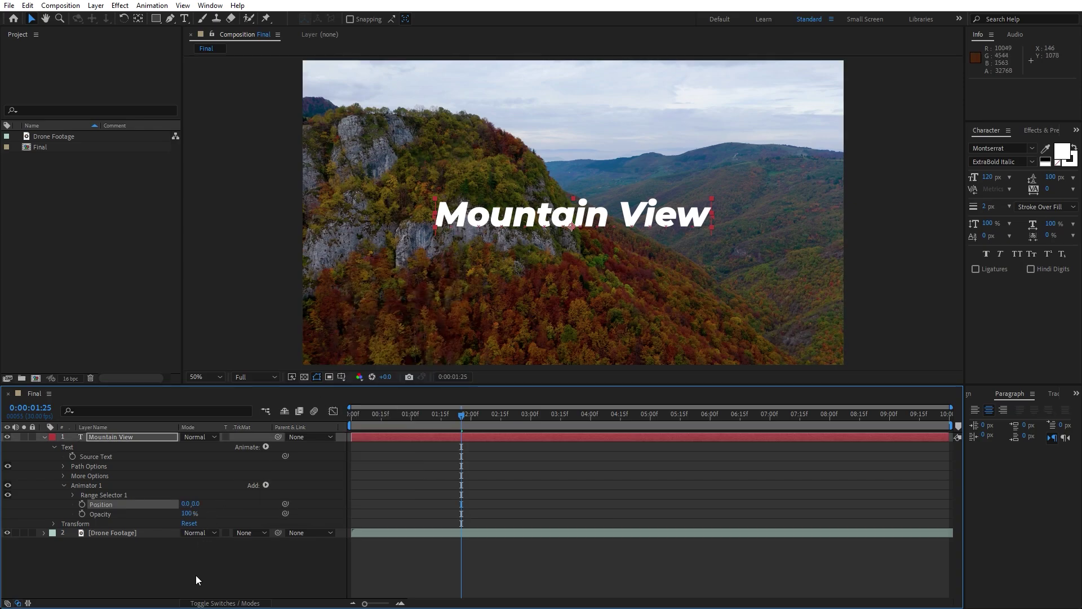
Set the animator's Opacity to 0% and Position to 0,100.
click(187, 514)
text(0)
key(Return)
click(197, 503)
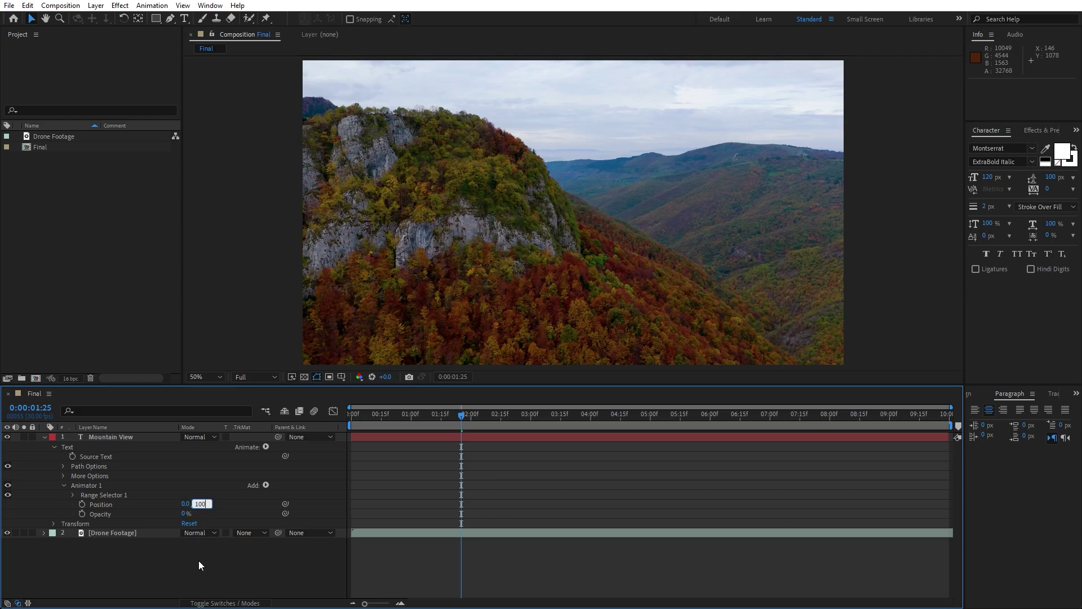
key(Return)
Keyframe Range Selector Offset at -100% at 0:00 and 100% at 0:00:03:01.
click(74, 496)
drag(357, 425, 346, 422)
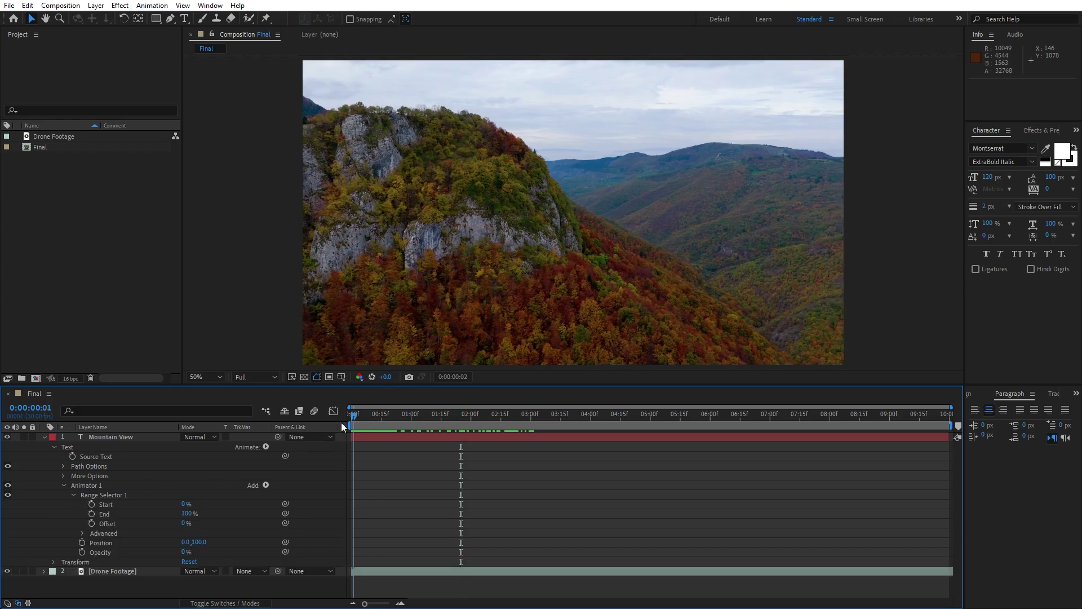
click(93, 525)
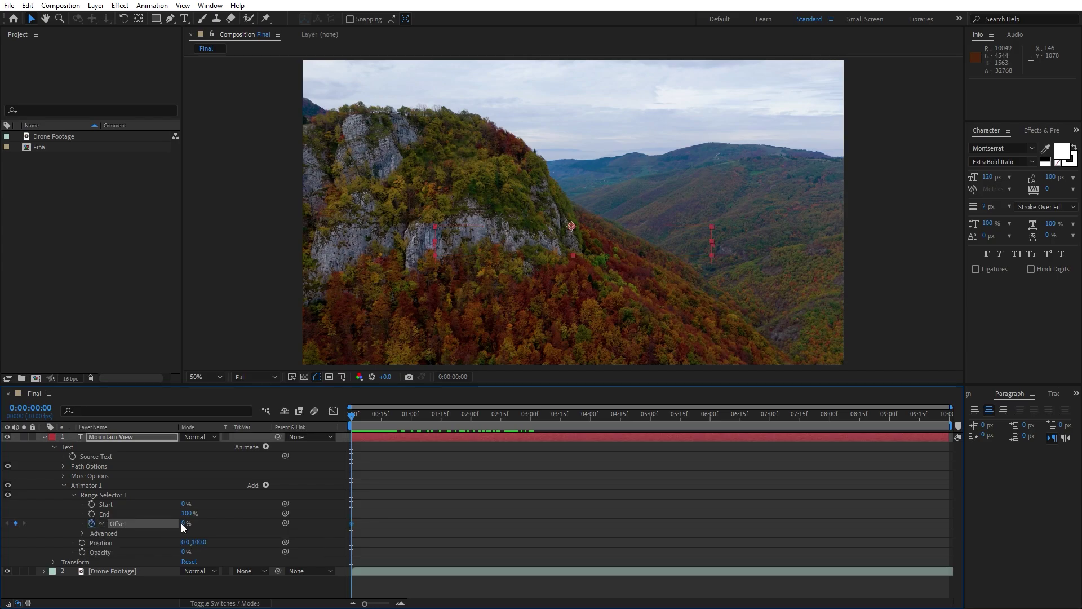
drag(181, 523, 127, 524)
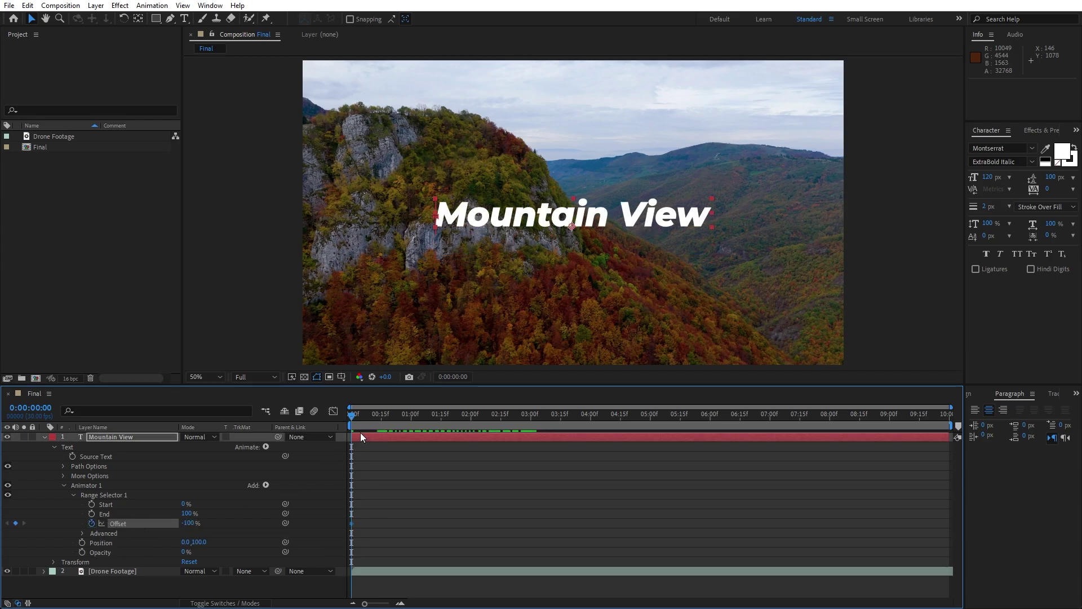
drag(359, 423, 533, 427)
drag(186, 524, 303, 520)
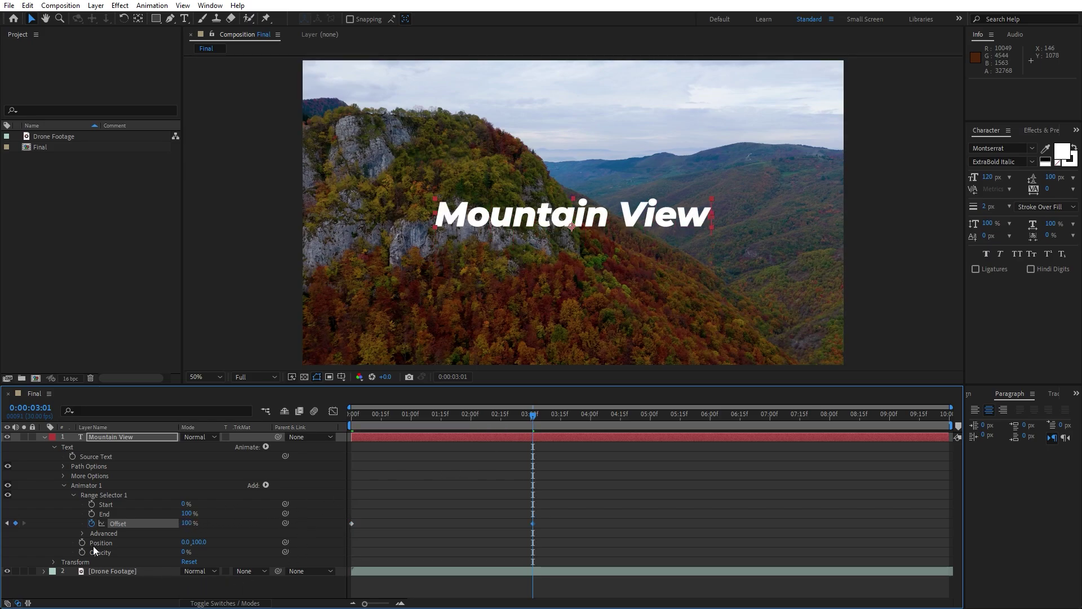
Set the selector's Advanced Shape to Ramp Up with Ease Low 100%.
click(83, 532)
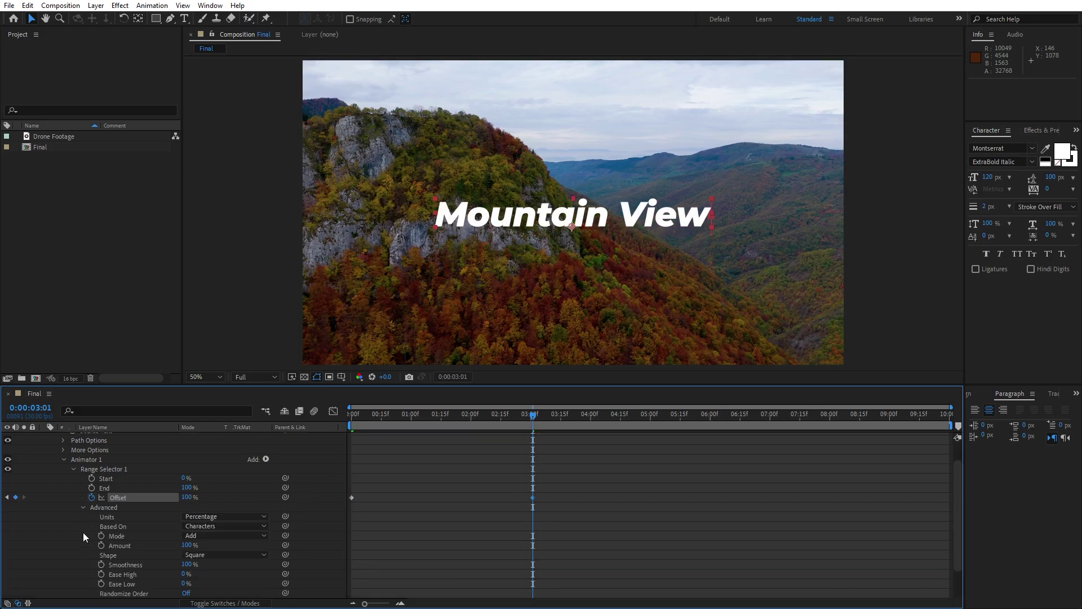
click(198, 556)
click(222, 491)
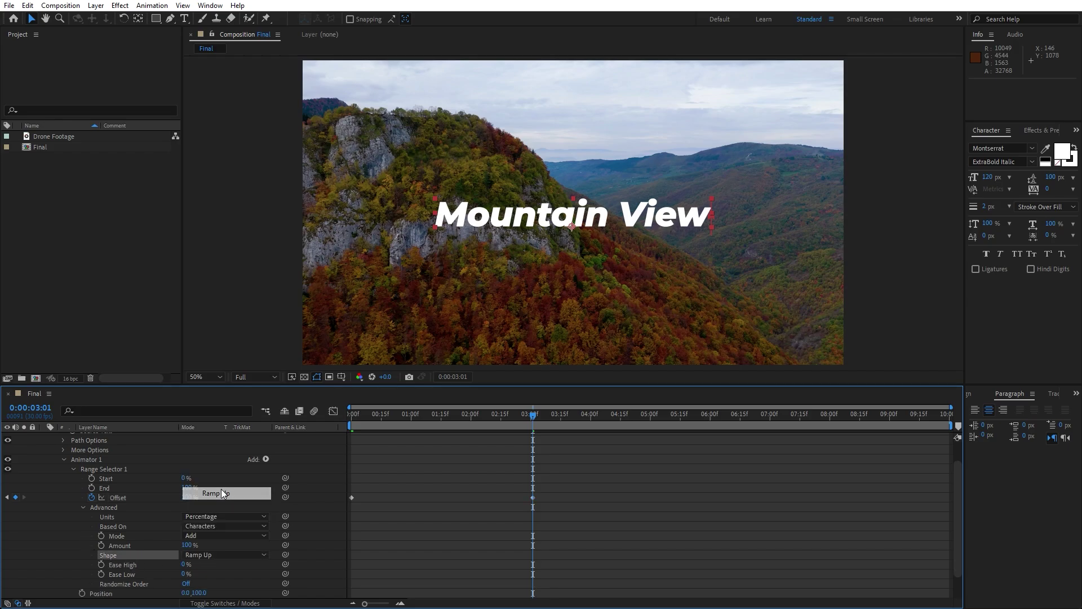
click(184, 576)
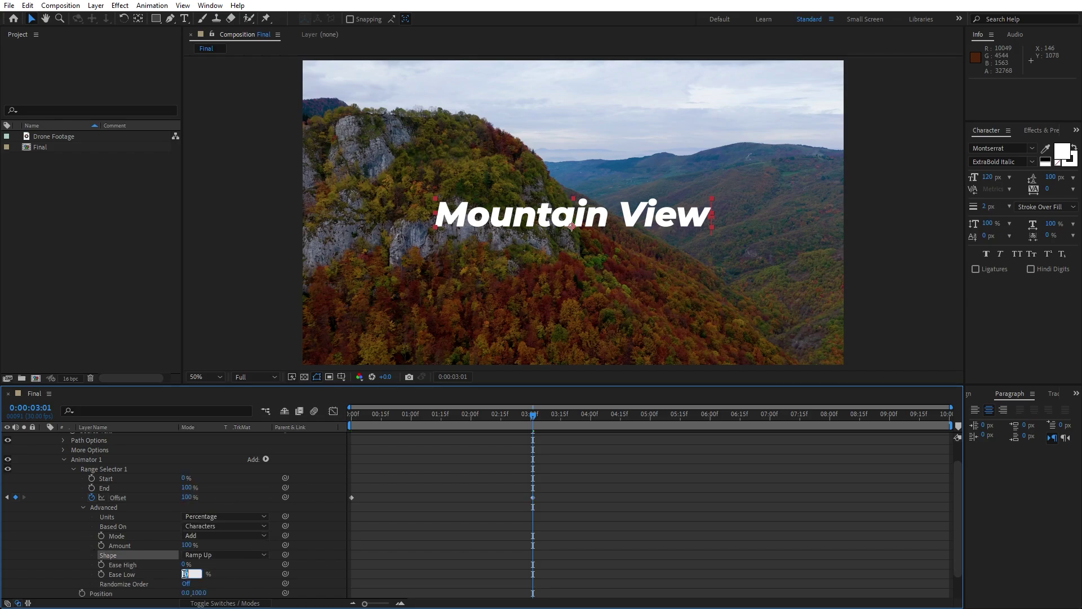
text(100)
click(123, 317)
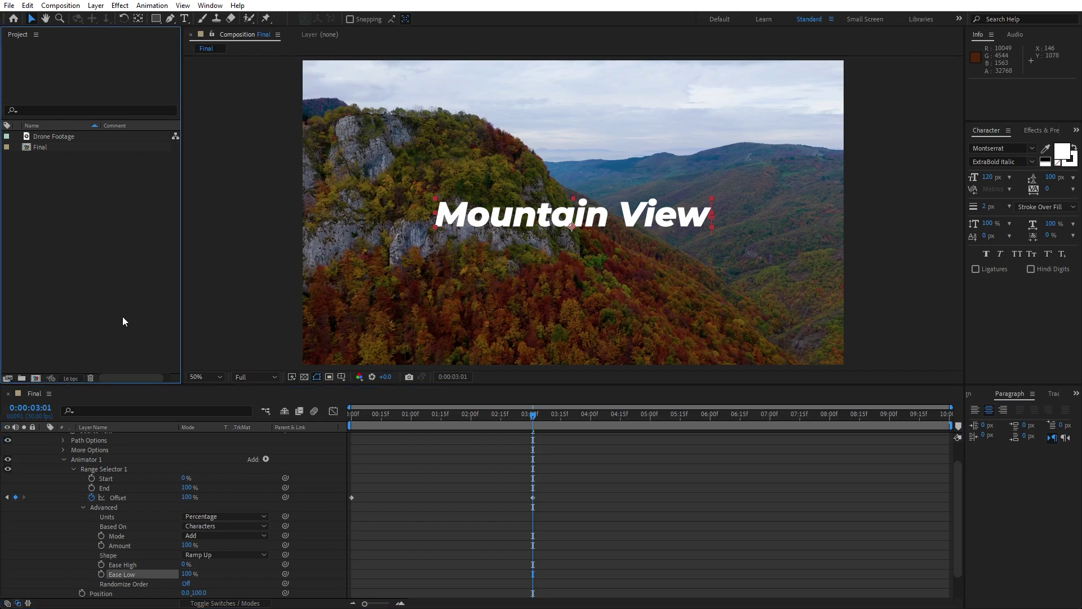
scroll(148, 537, up, 1)
Reshape the Offset keyframes' speed curve in the Graph Editor so it peaks early.
click(587, 570)
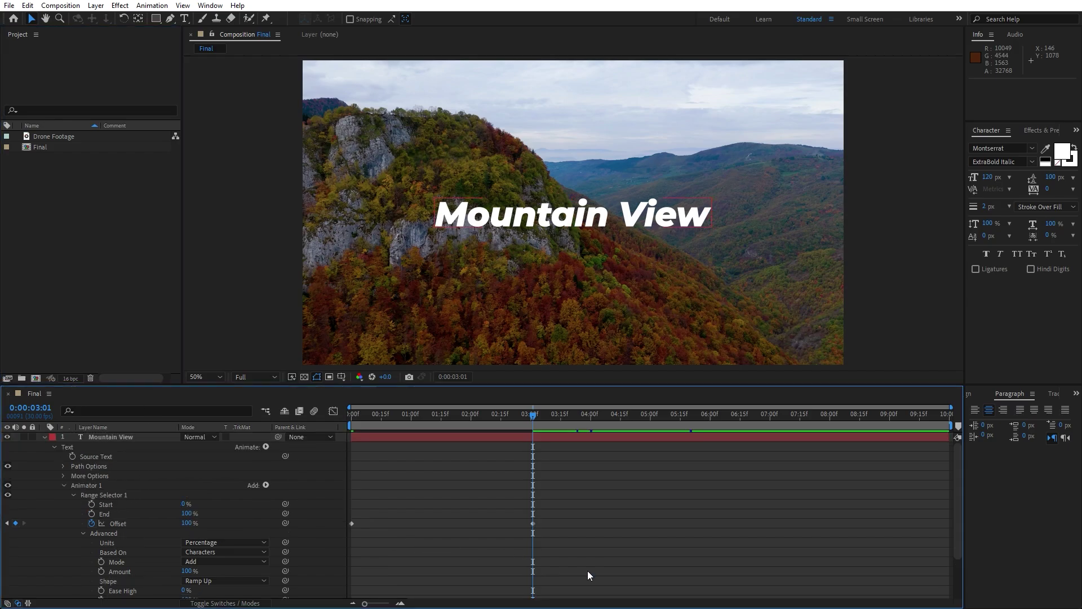
drag(607, 569, 319, 496)
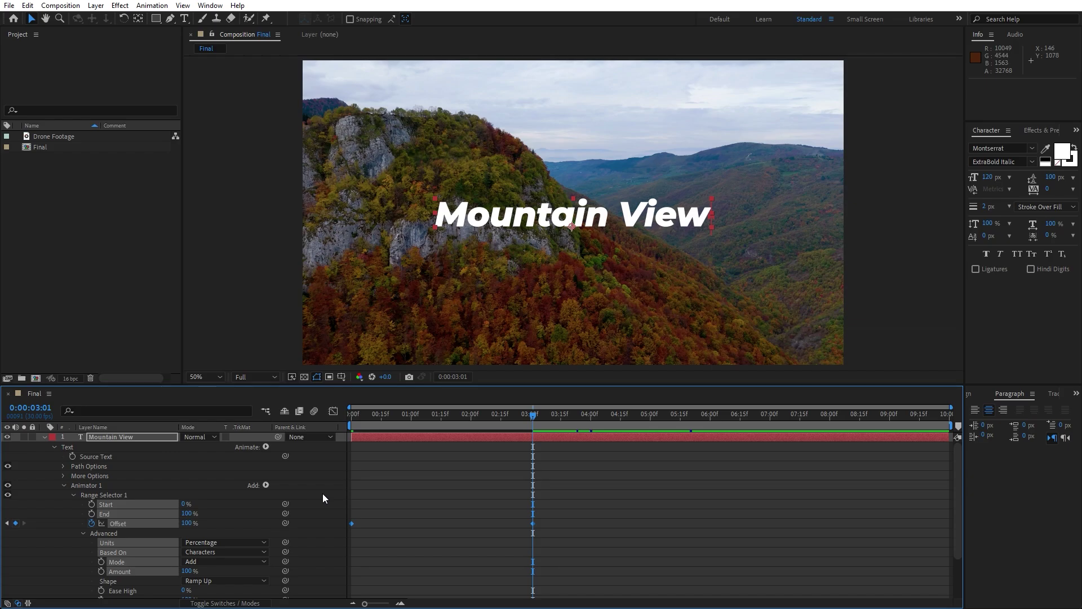
click(334, 411)
drag(590, 523, 417, 570)
click(334, 411)
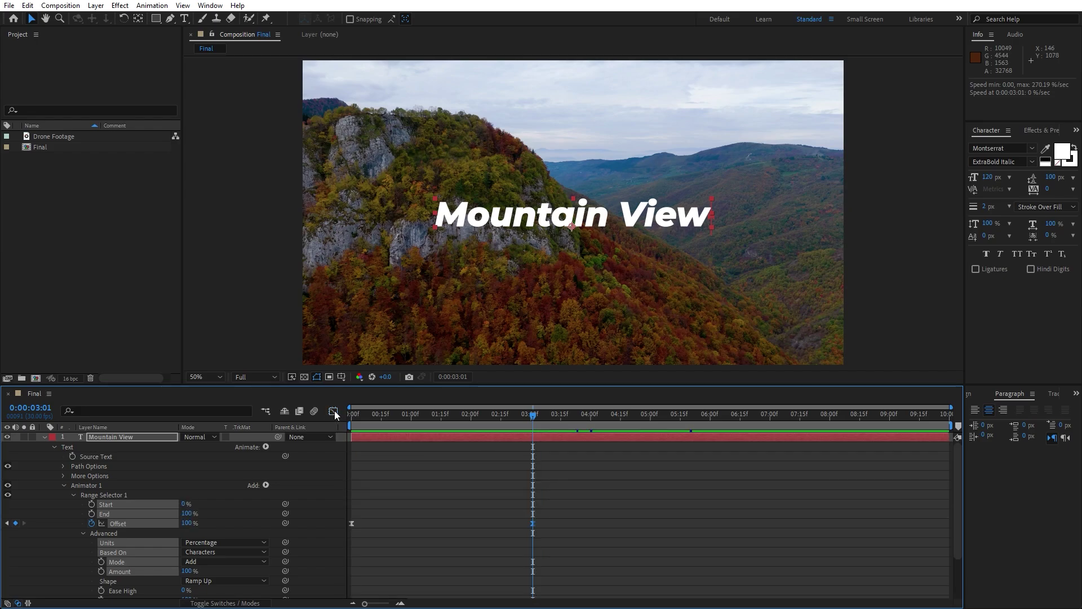
Preview the character-by-character title reveal from near the start, collapsing Animator 1.
click(384, 417)
key(space)
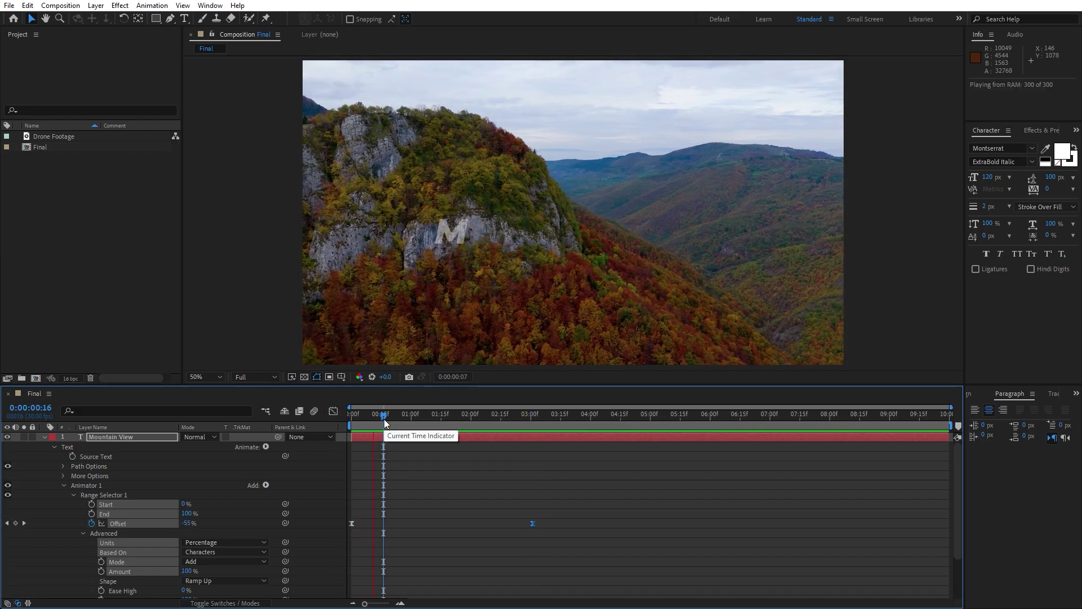
key(space)
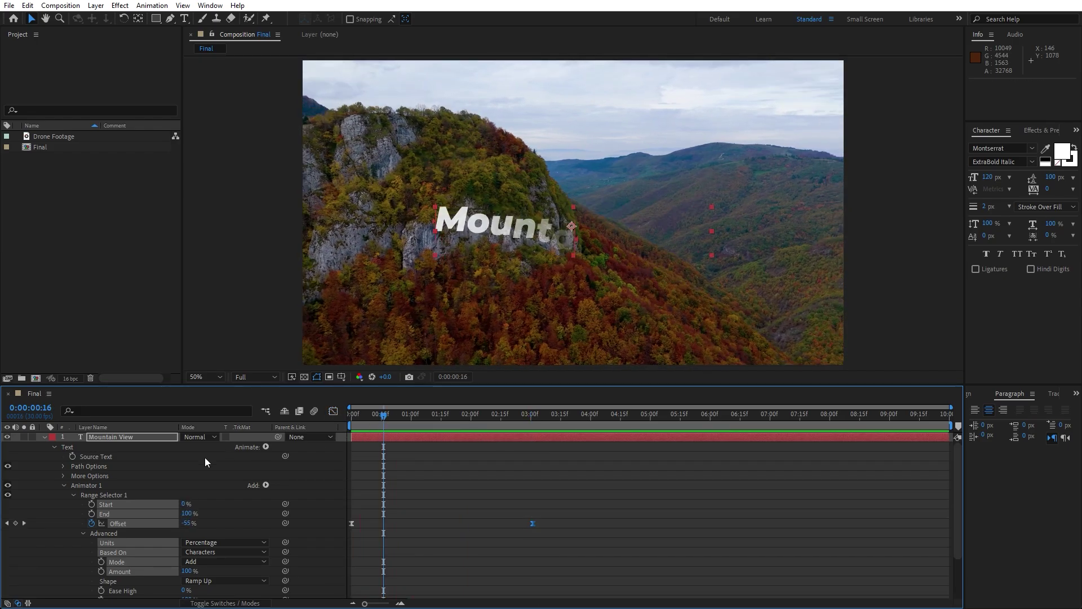
click(63, 485)
key(space)
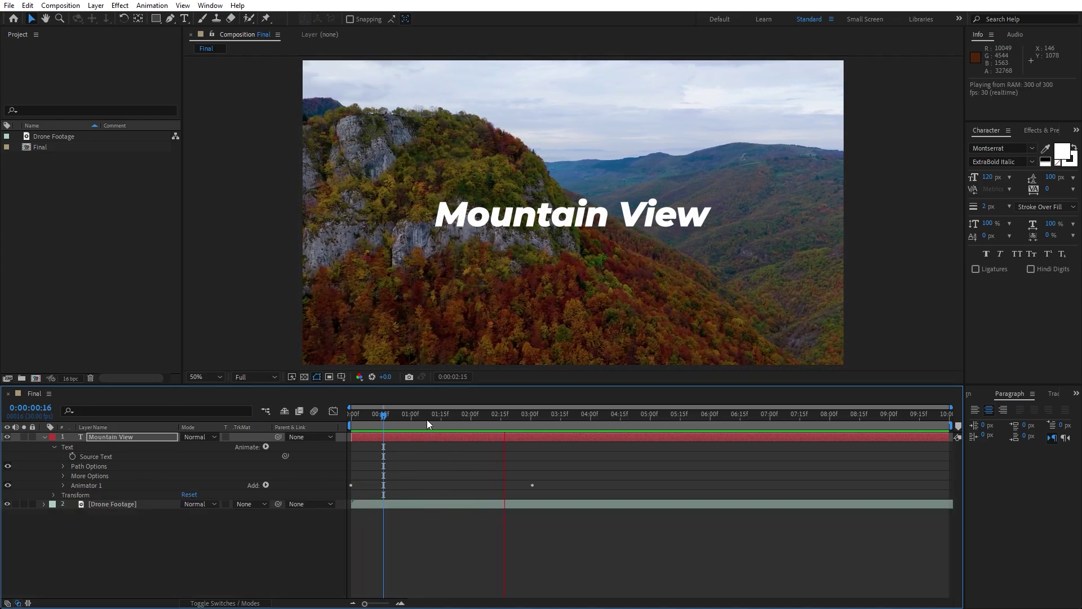
click(402, 418)
Move to 0:00:02:13 and select the Mountain View layer's Text property group.
drag(402, 419, 496, 418)
click(256, 550)
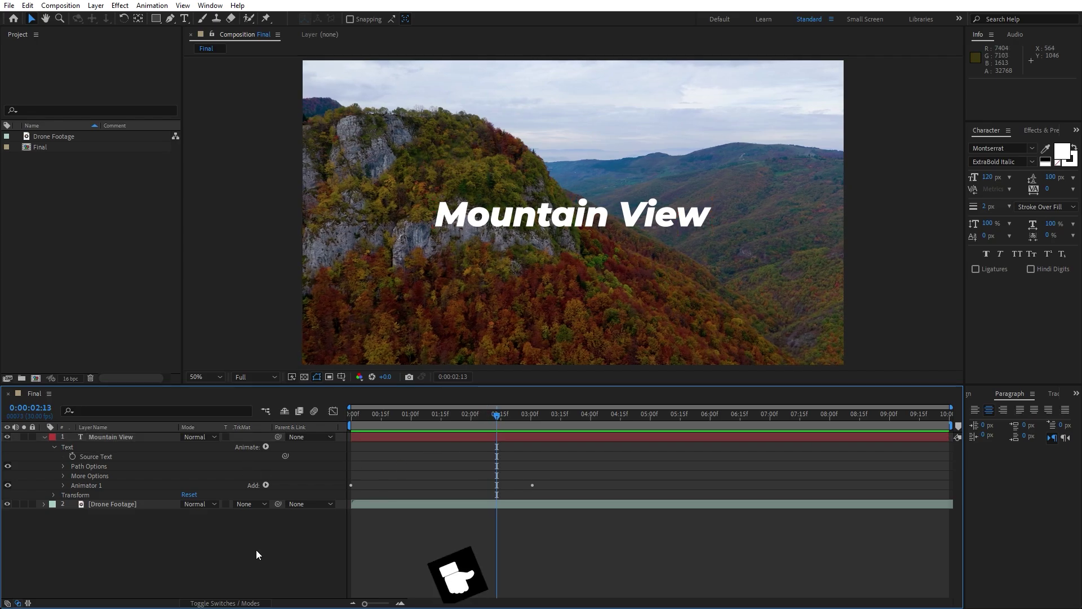
click(133, 437)
click(152, 5)
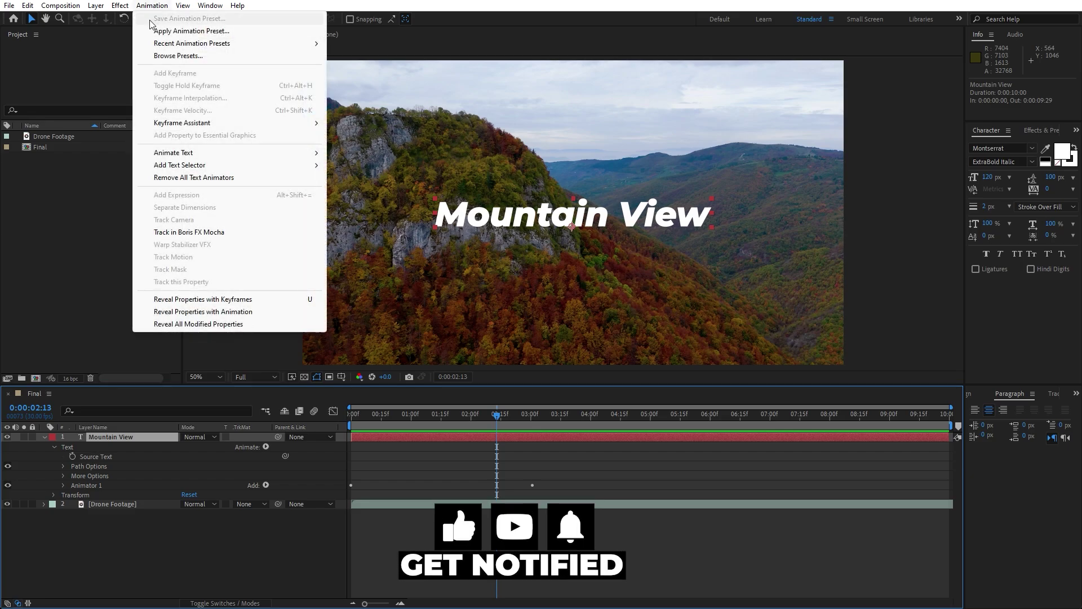
click(68, 447)
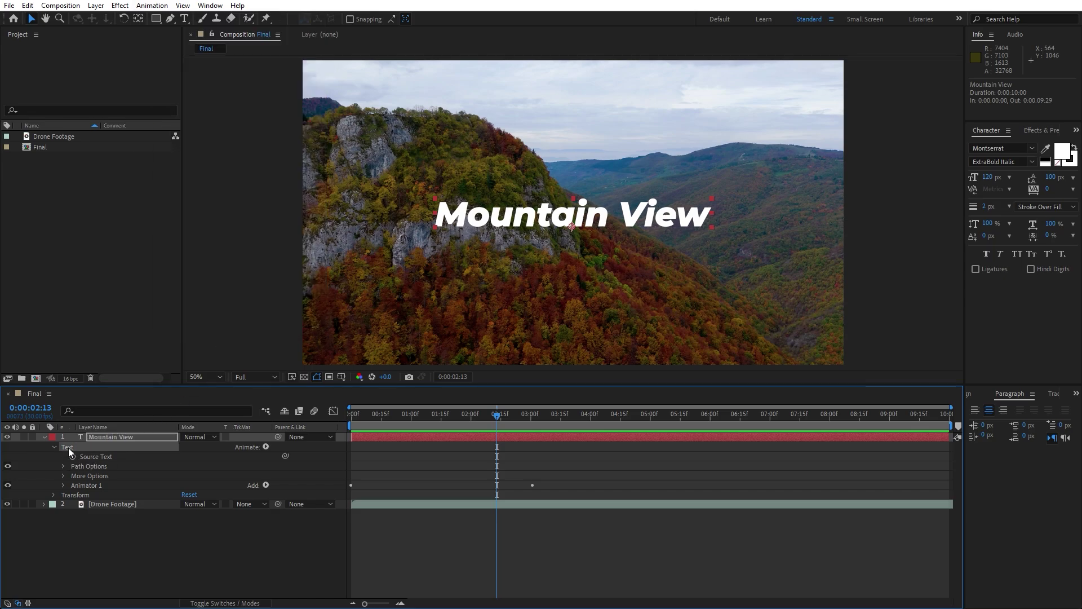
Save the animation preset as Basic Text in Presets, replacing the existing Basic Text.ffx.
click(142, 5)
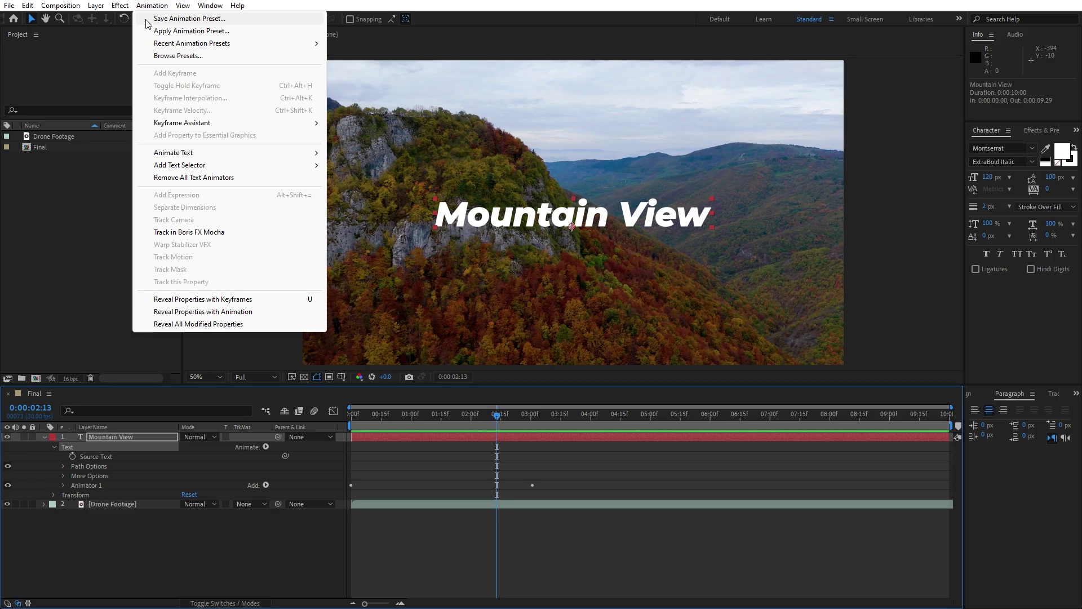
click(220, 22)
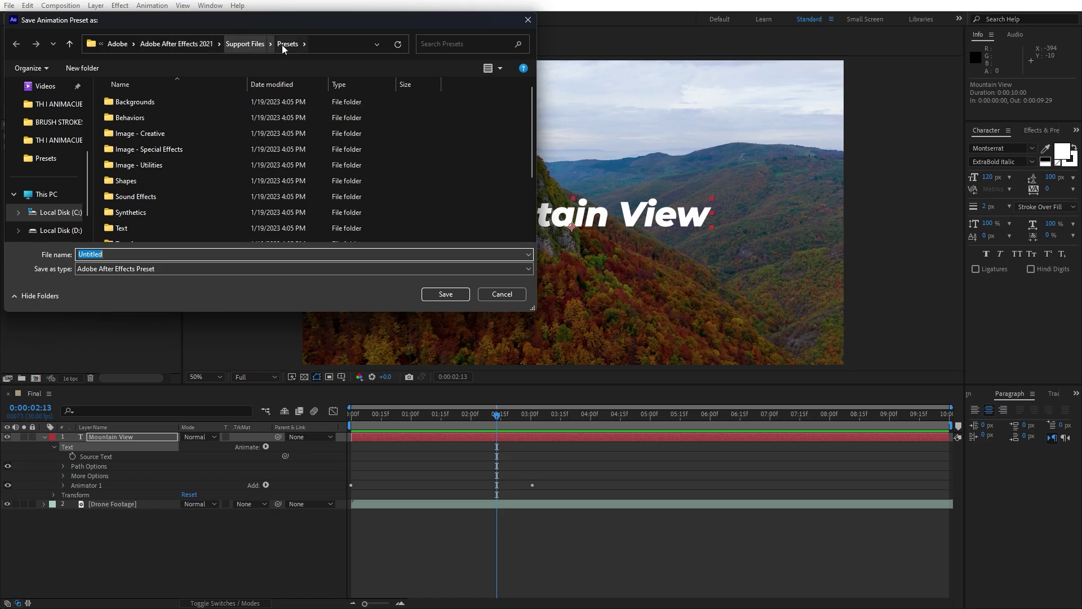
scroll(141, 172, down, 2)
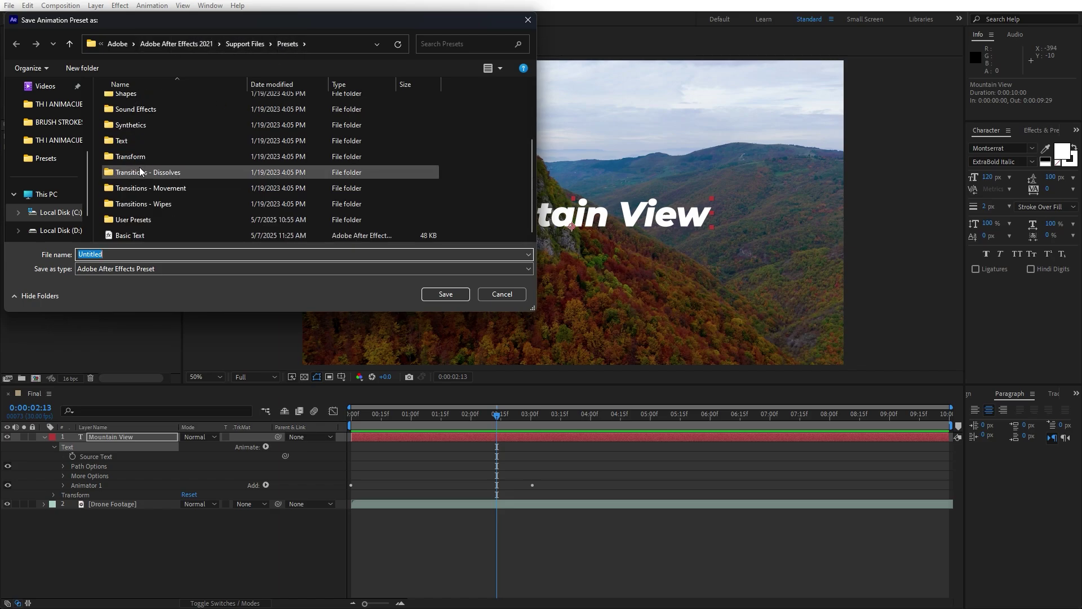
click(145, 238)
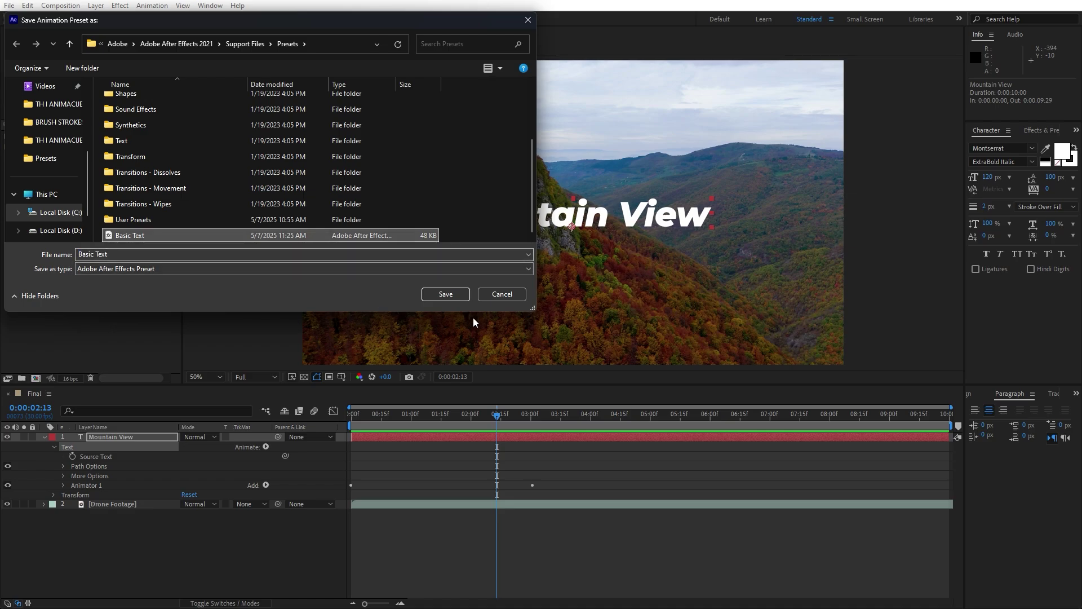
click(451, 297)
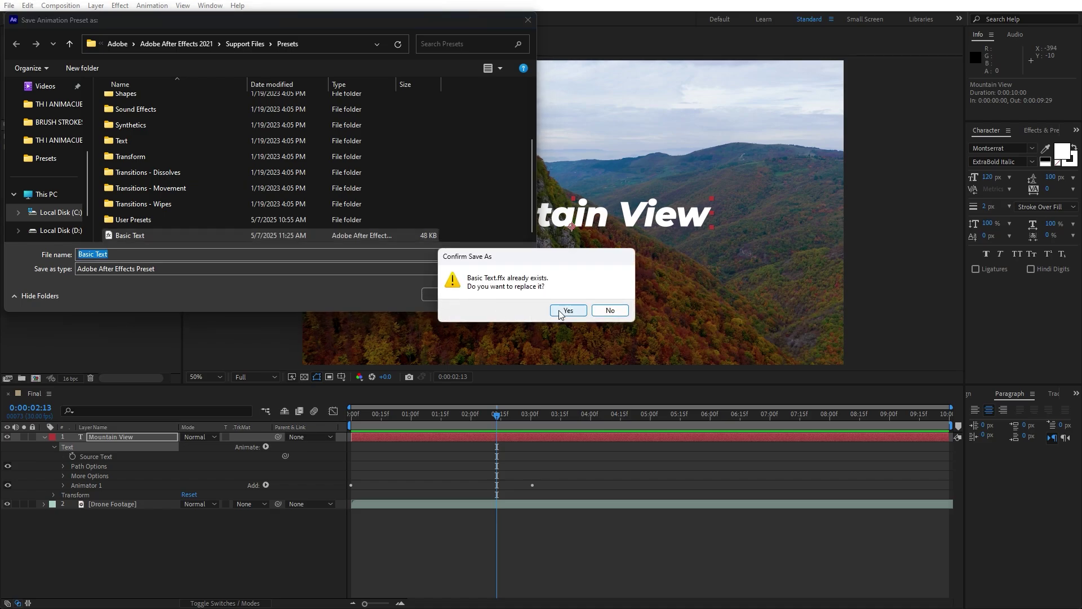
click(567, 311)
Delete the original Mountain View layer and create a new empty text layer.
click(137, 527)
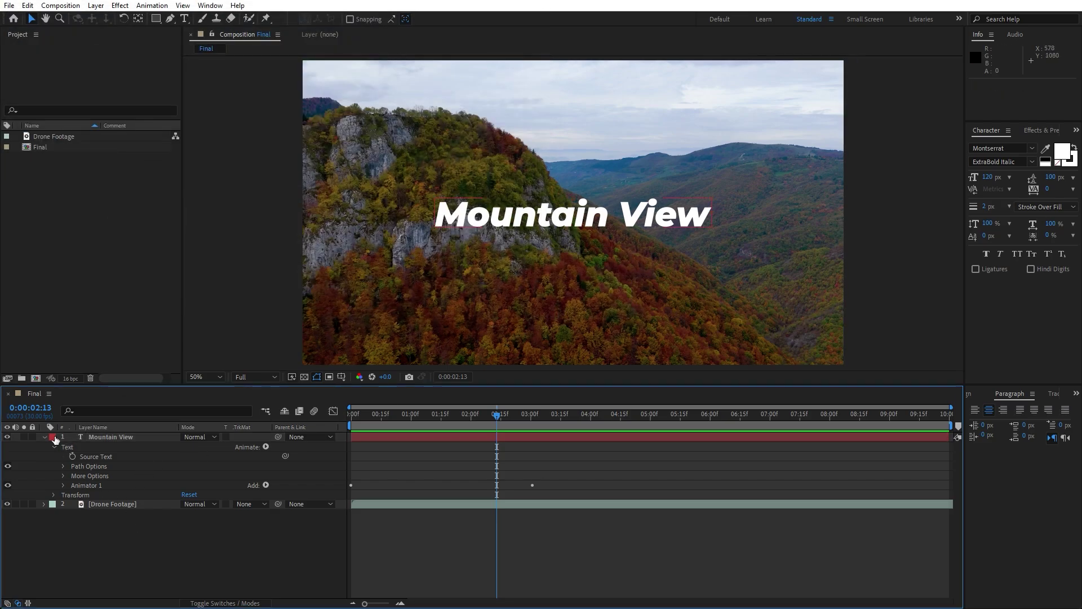
click(44, 438)
click(142, 441)
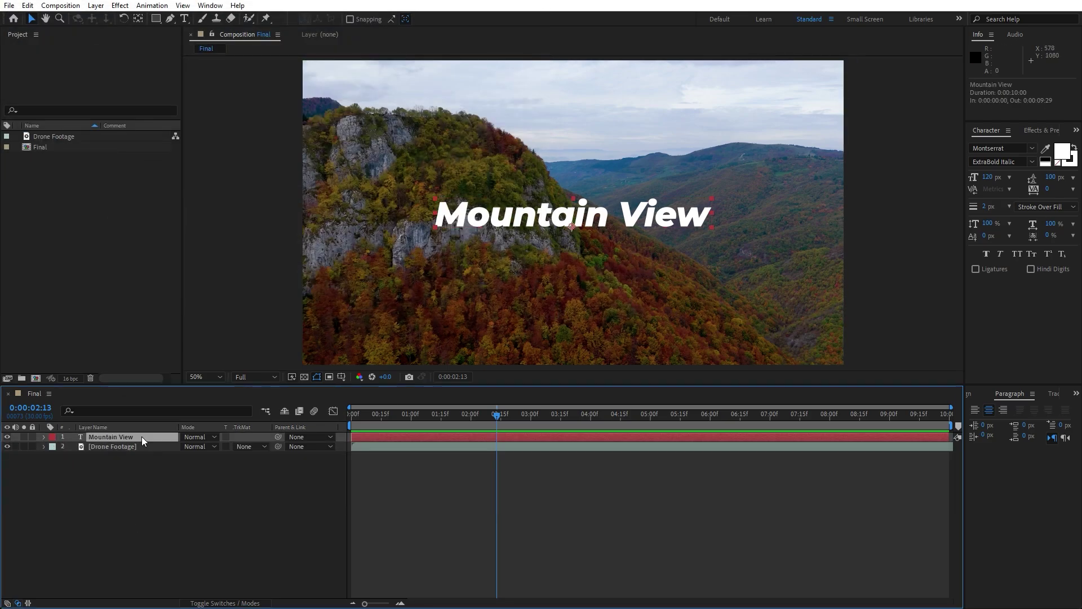
key(Delete)
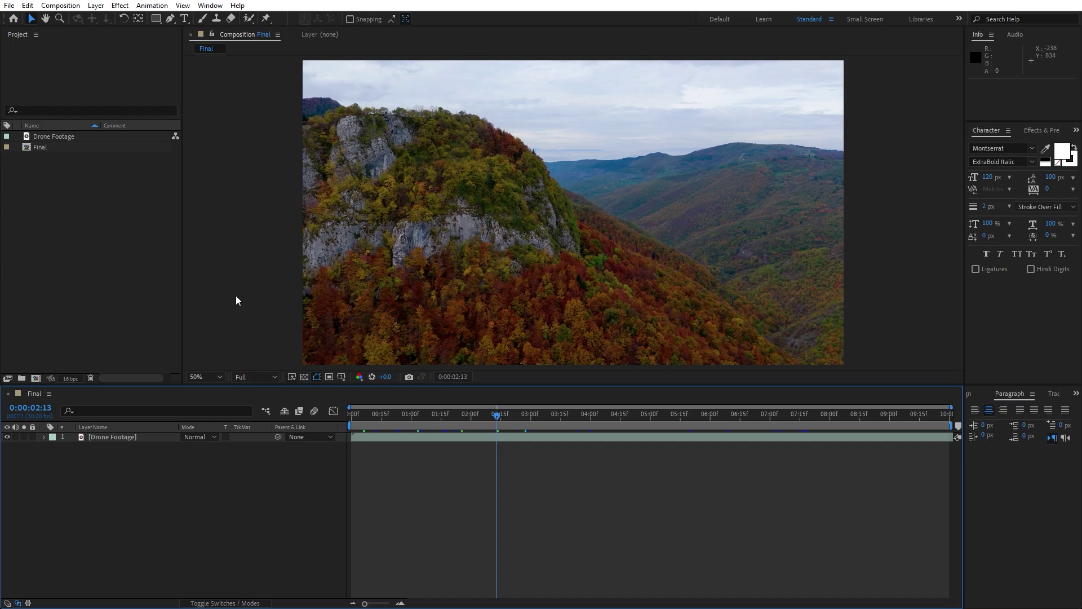
key(ctrl+t)
click(528, 218)
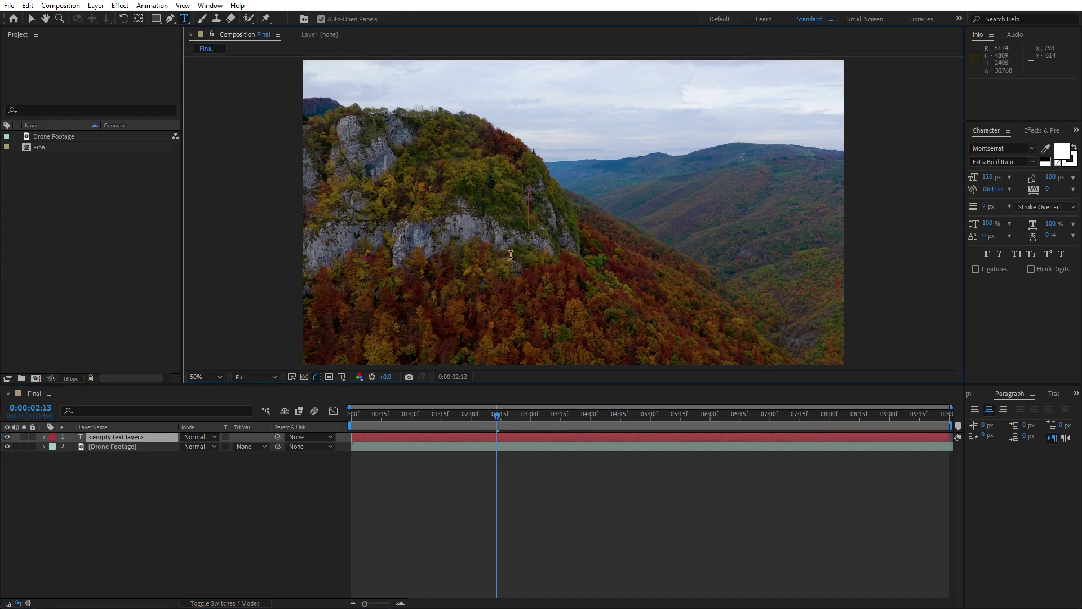
click(132, 488)
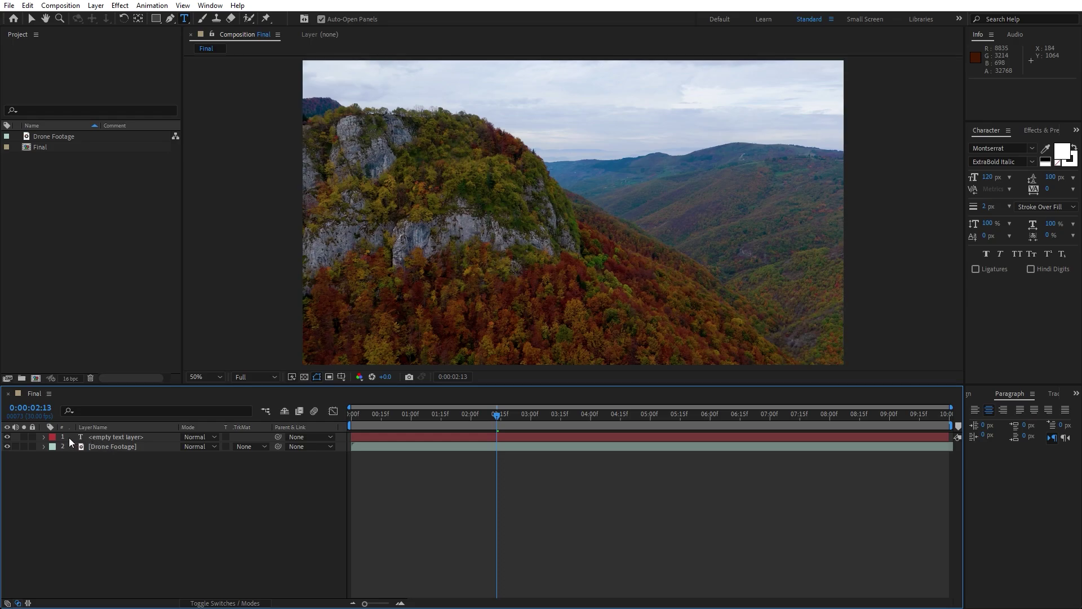
click(122, 437)
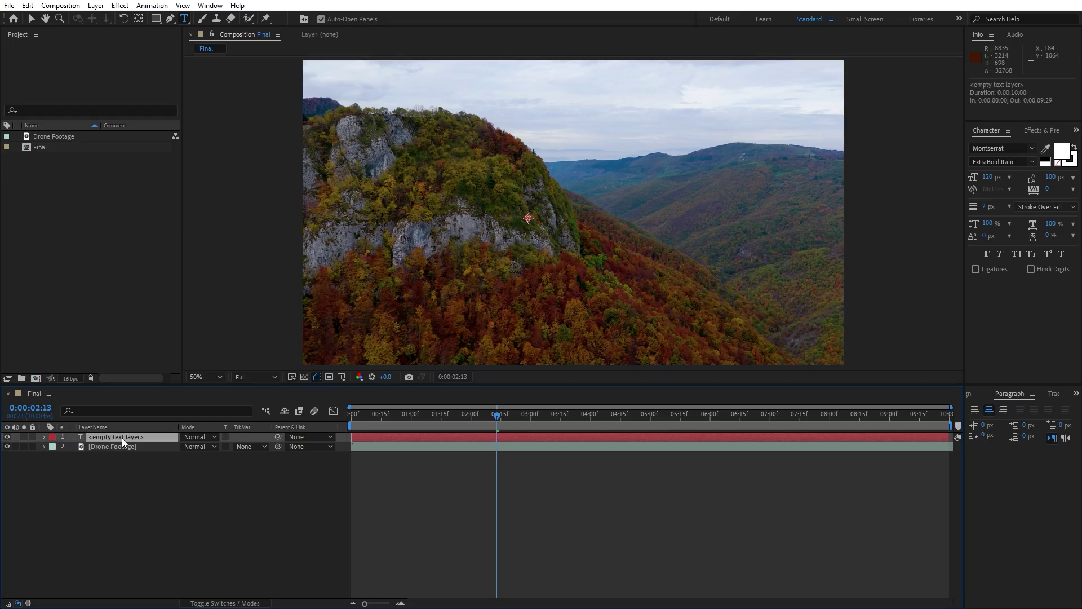
Apply the Animation Presets > Basic Text preset to the new text layer at the composition start.
click(1041, 131)
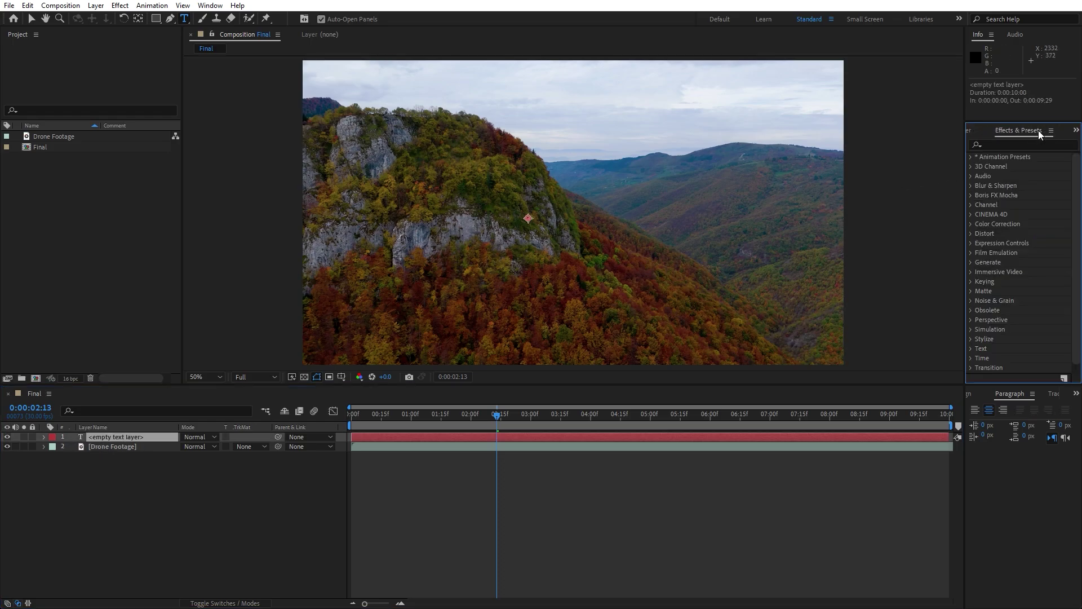
click(972, 158)
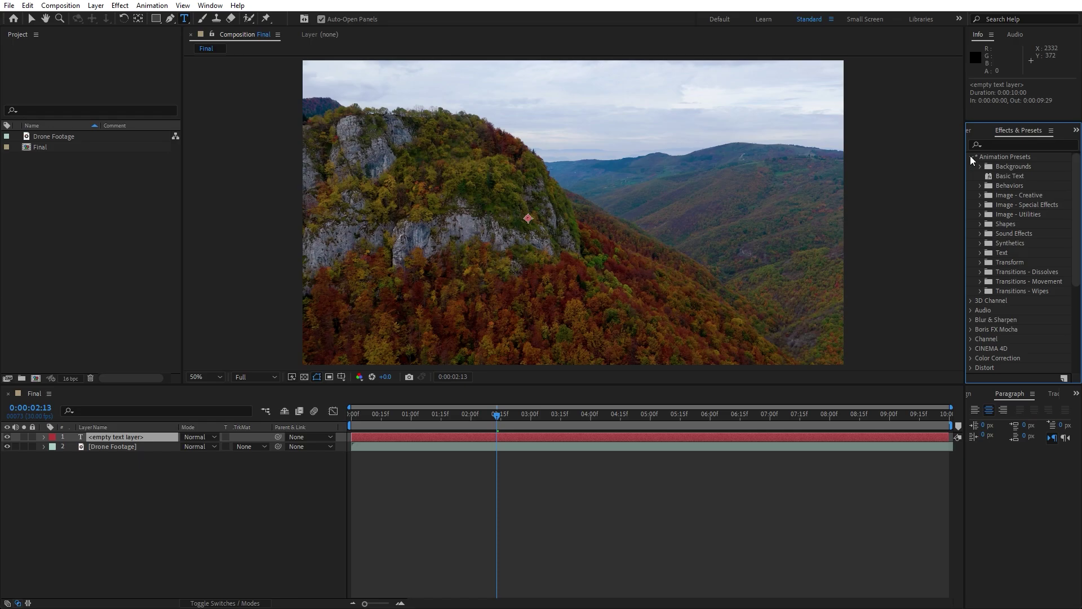
click(1010, 176)
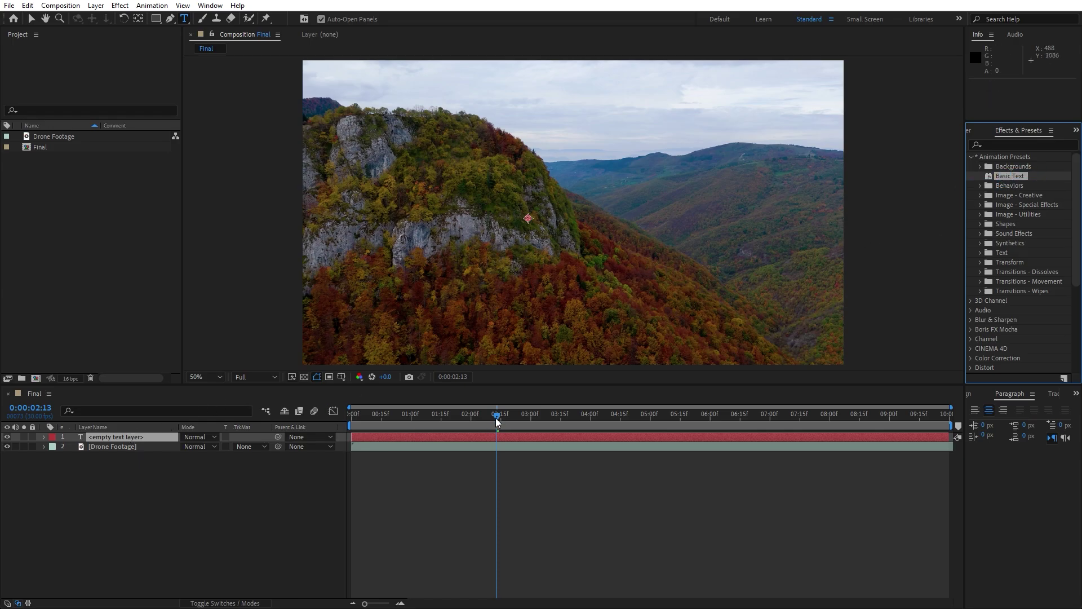
drag(497, 420, 342, 422)
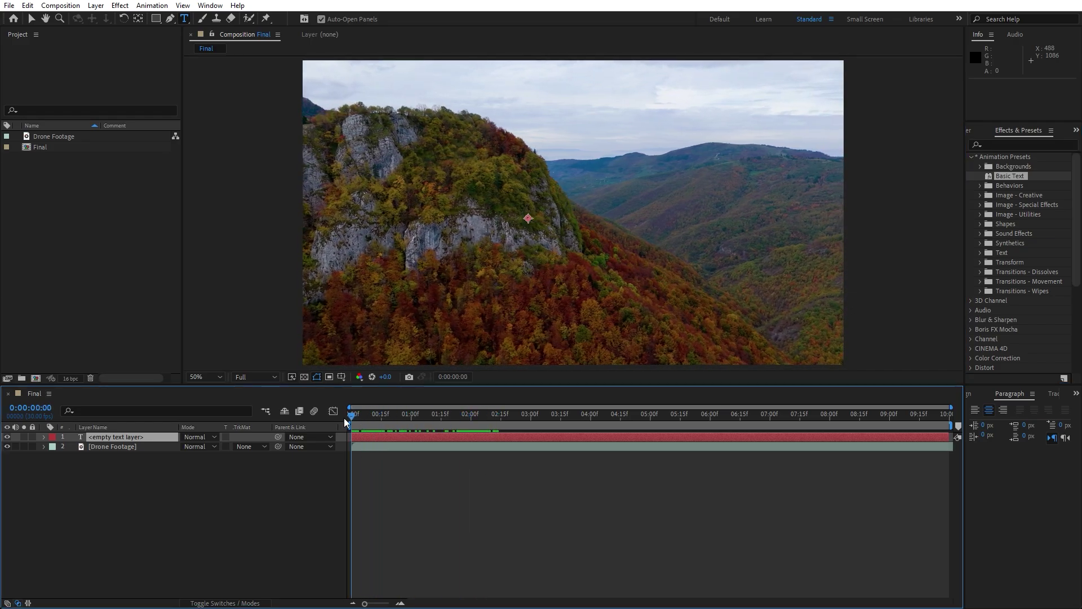
drag(1008, 177, 115, 437)
drag(352, 420, 424, 420)
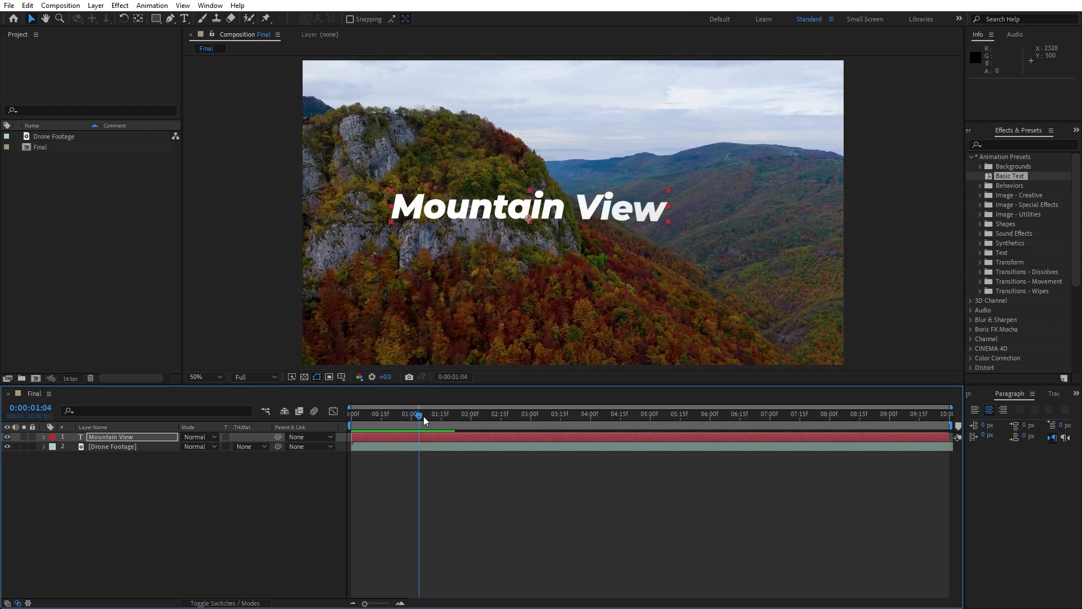
Centre the title horizontally and vertically in the composition with the Align panel.
click(132, 438)
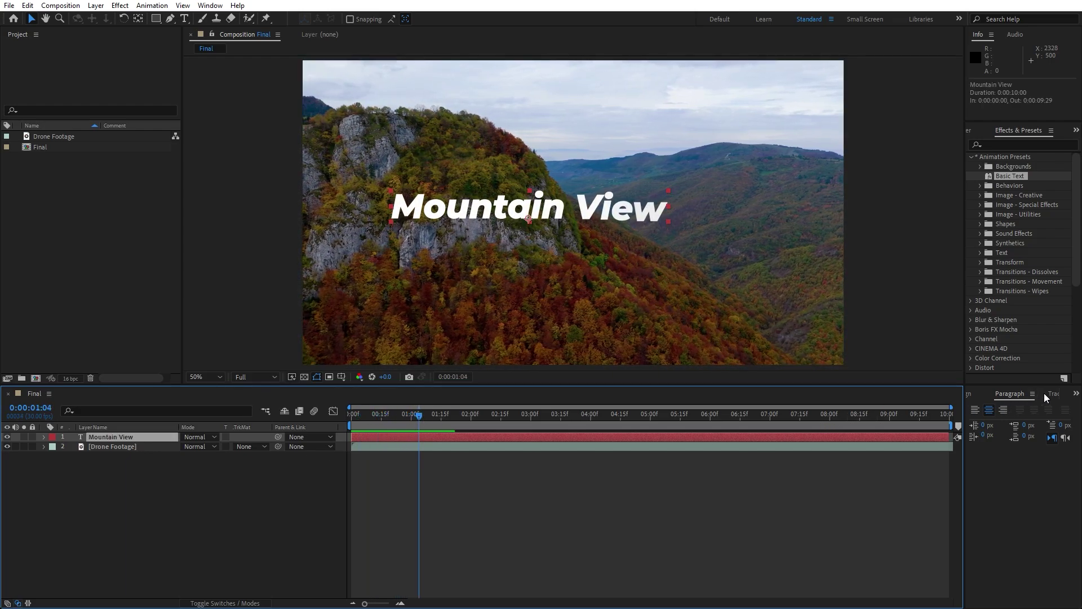
click(981, 395)
click(996, 422)
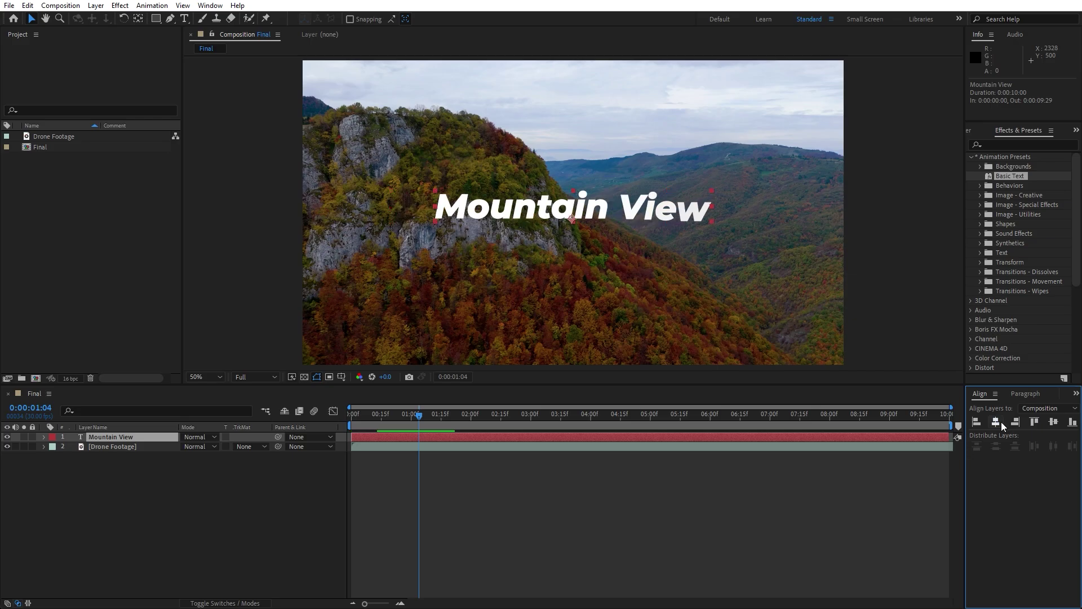
click(1052, 423)
drag(427, 422, 485, 422)
Change the title text to Beautiful and preview the animation.
double_click(113, 438)
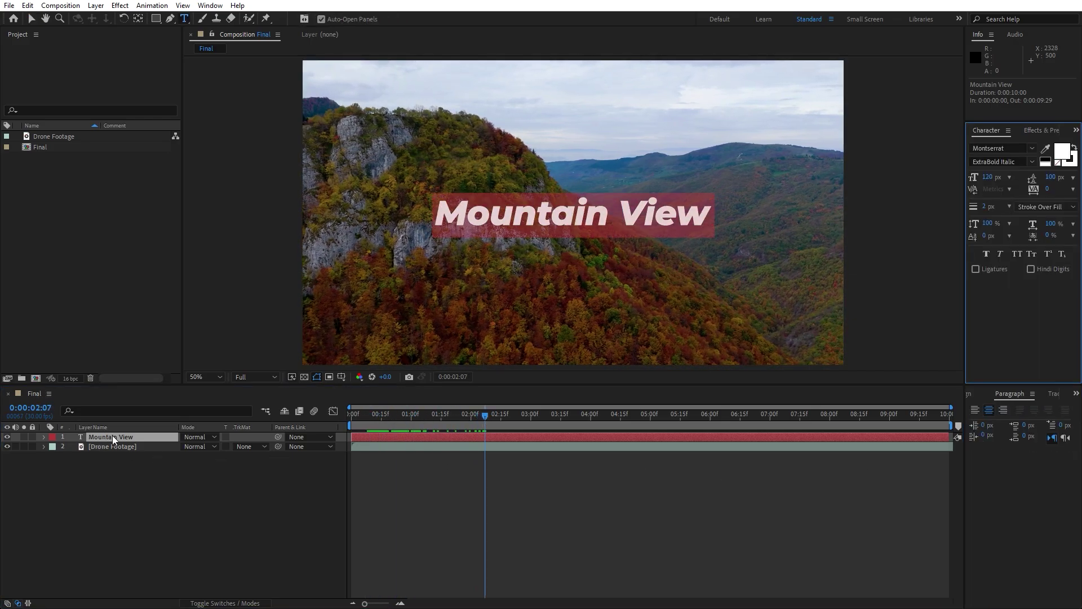
text(Be)
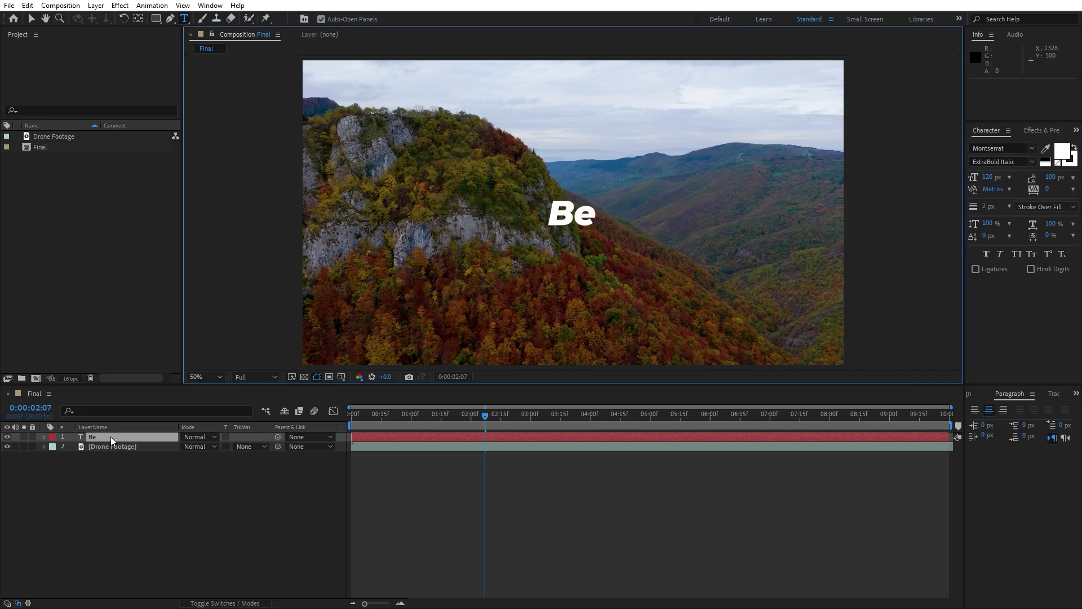
click(346, 421)
key(space)
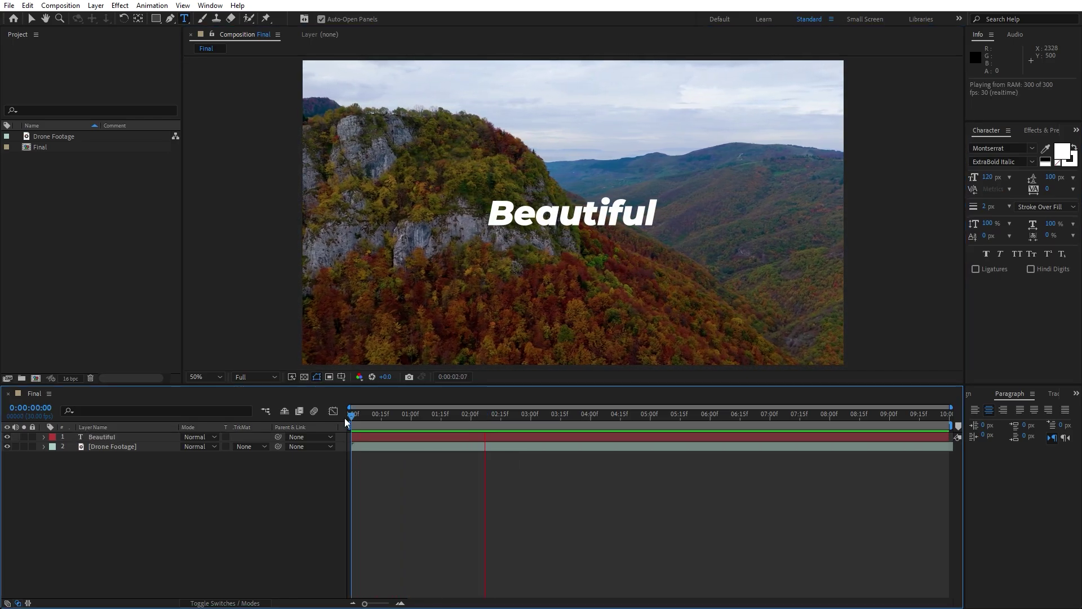
click(405, 428)
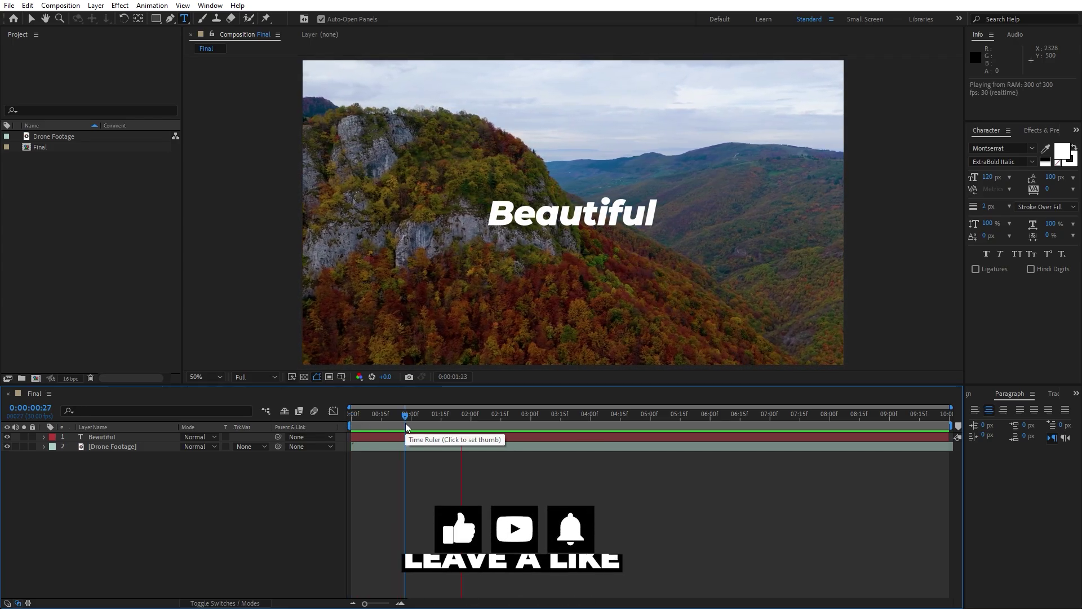